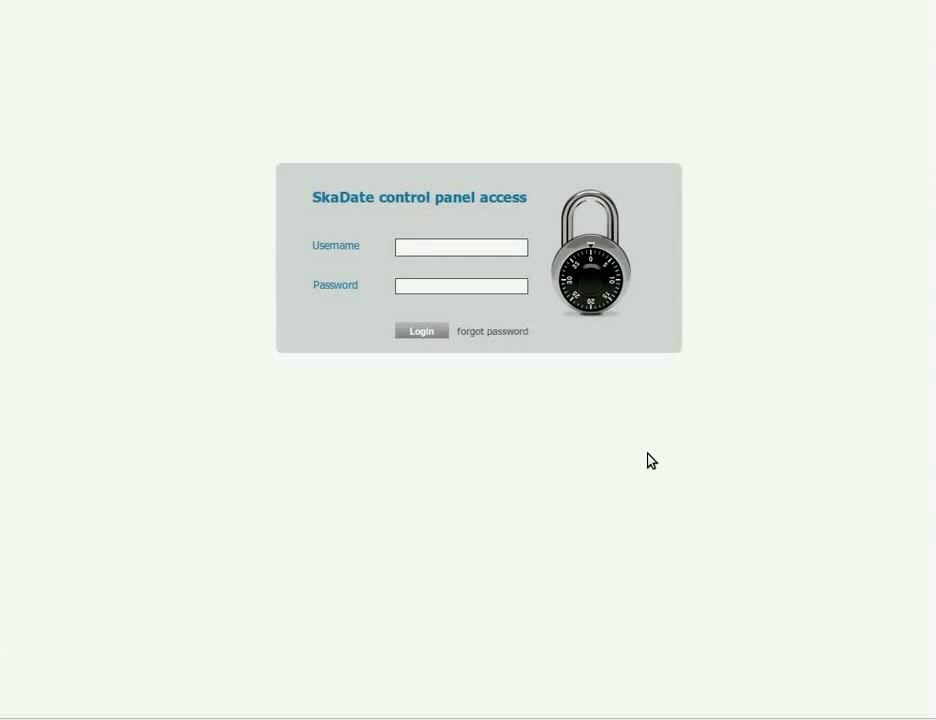
Log in with the admin username and password and scroll through the Statistics dashboard
type("dmin")
key("Tab")
type("admin")
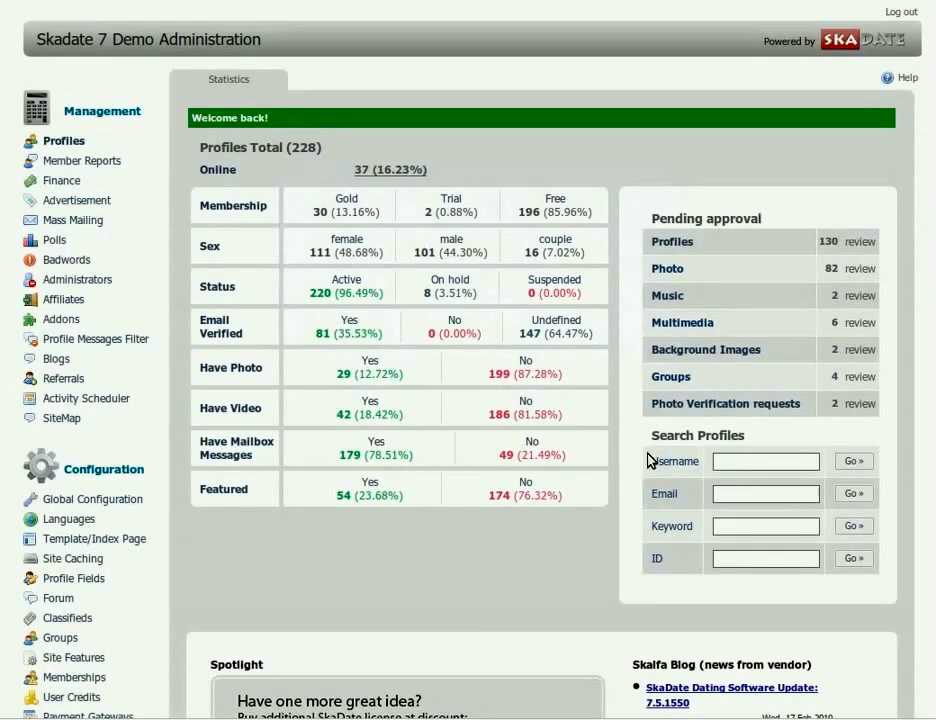
scroll(476, 420, "down", 3)
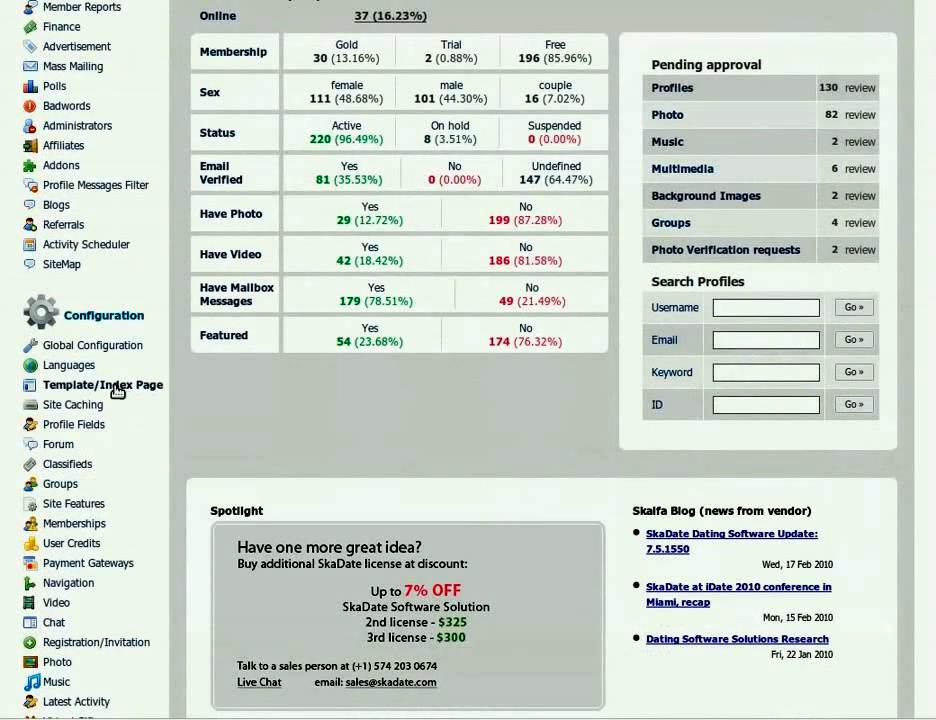
Open Template/Index Page, review the List of available components, and return to the markup editor
left_click(112, 445)
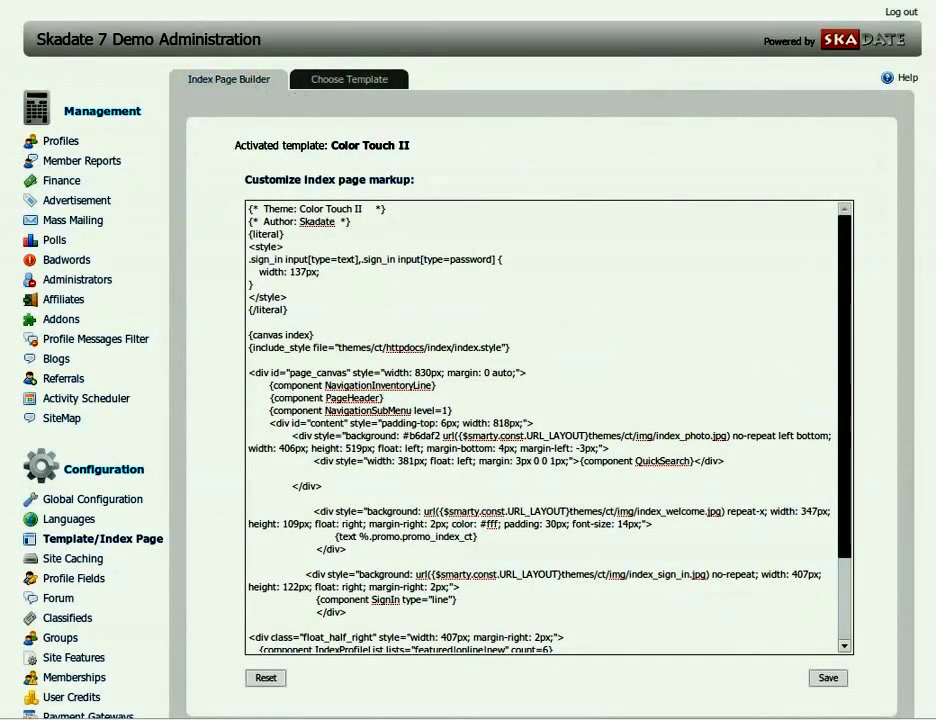
scroll(540, 420, "down", 3)
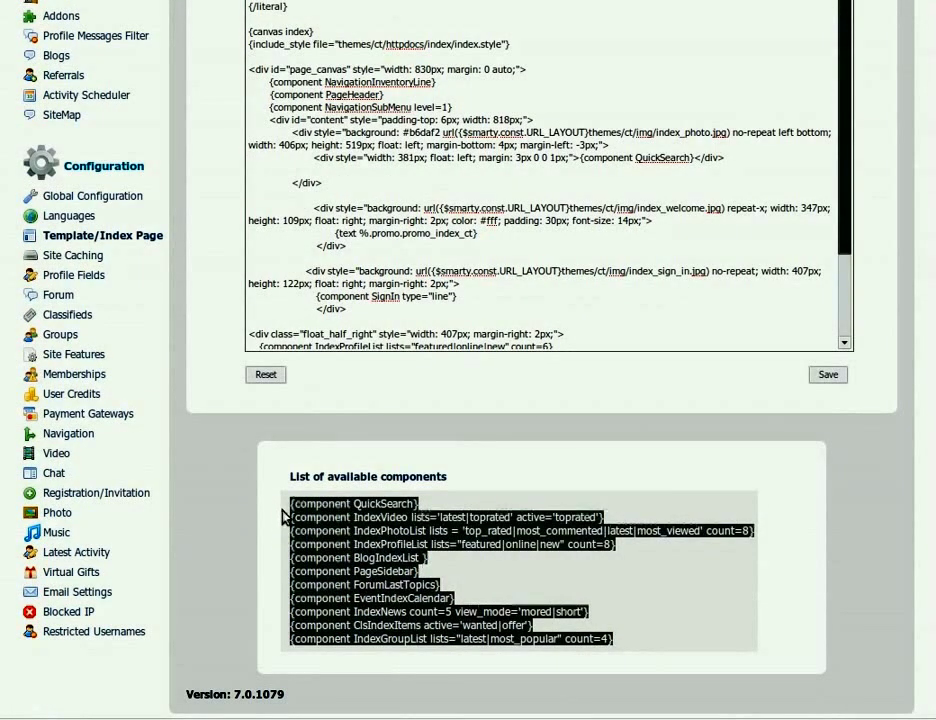
left_click(883, 532)
scroll(888, 531, "up", 6)
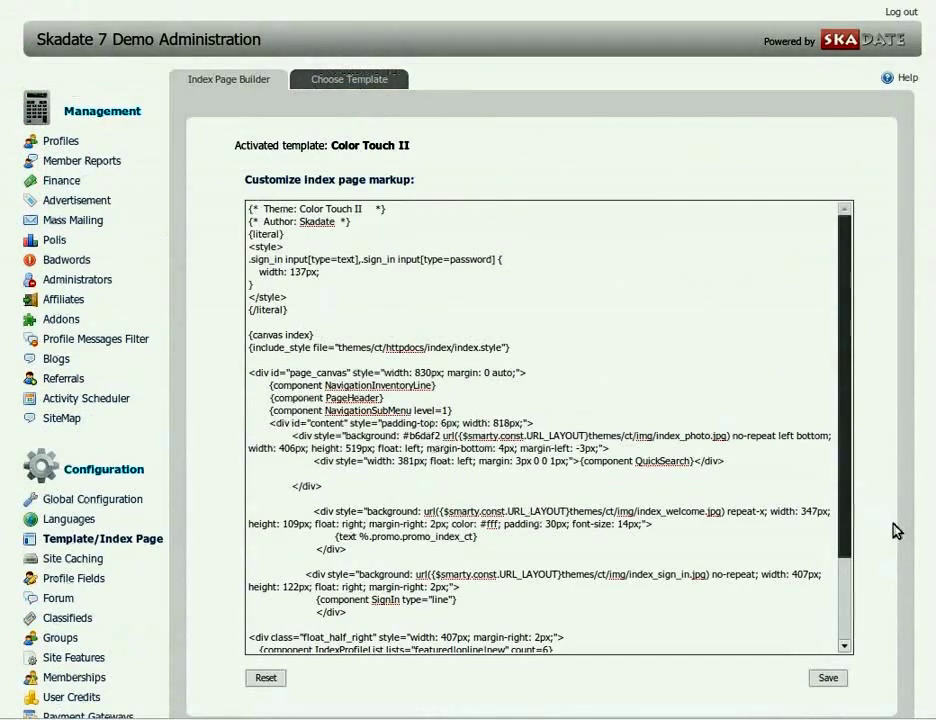
left_click(457, 0)
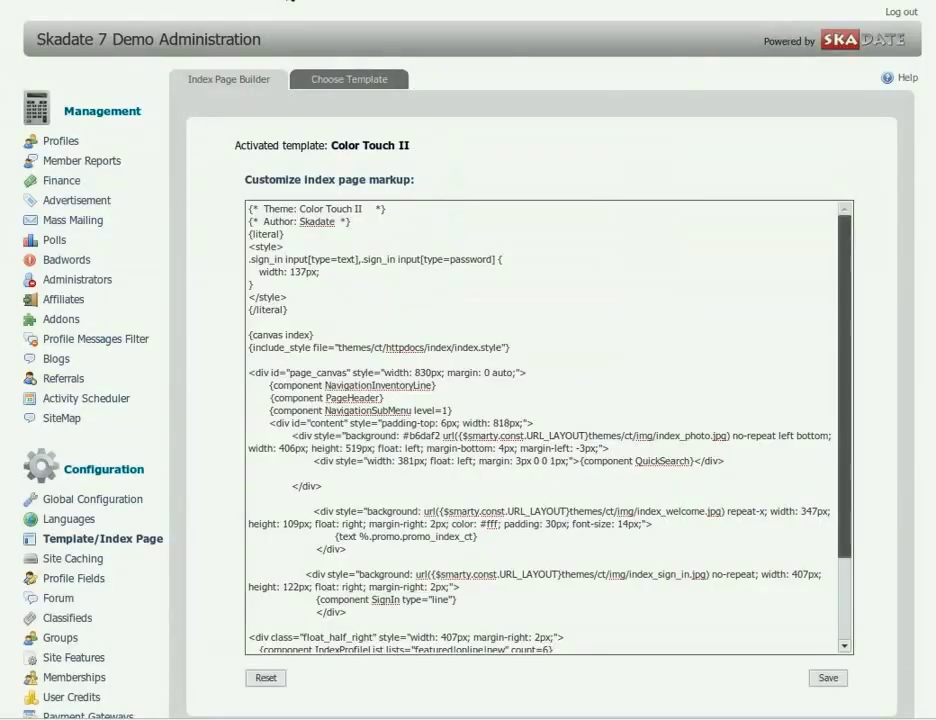
Change IndexProfileList count=6 to count=12, save, and reload the front page to check it
scroll(810, 435, "down", 3)
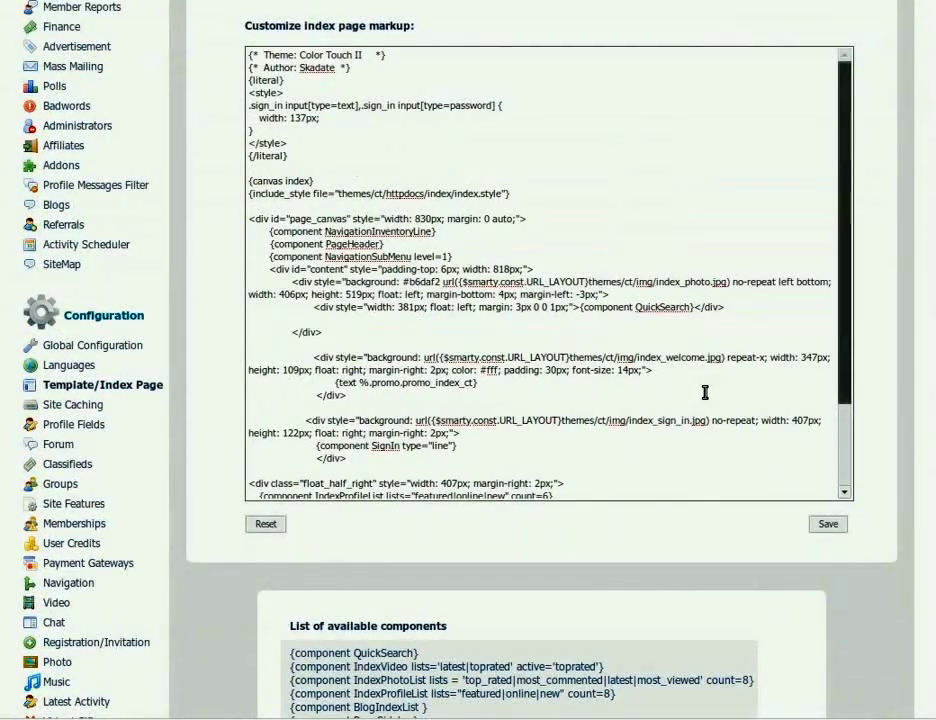
scroll(705, 393, "down", 3)
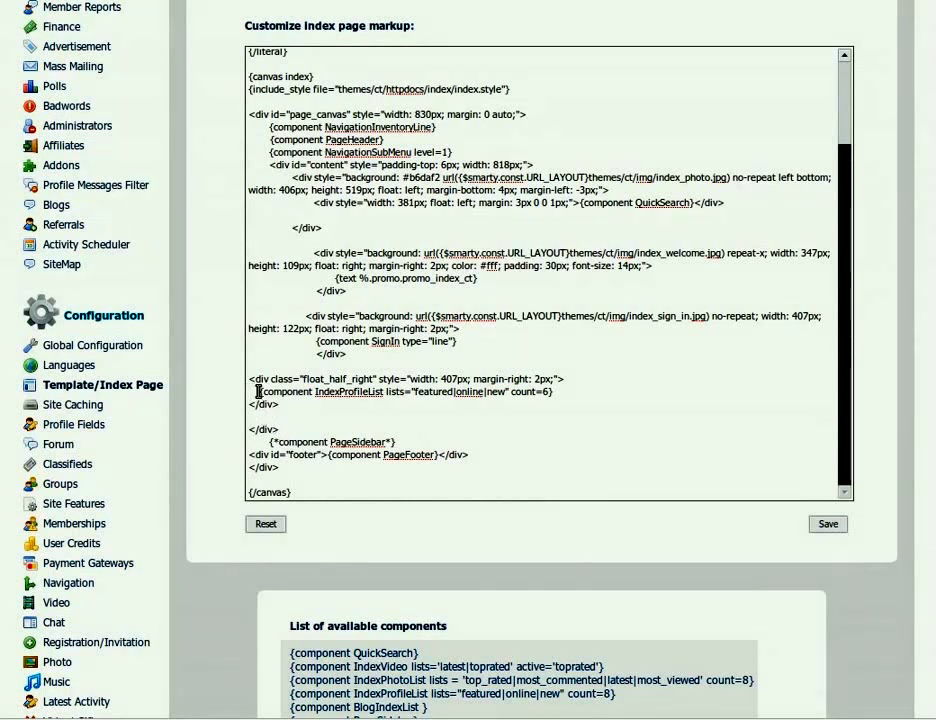
left_click_drag(258, 392, 556, 392)
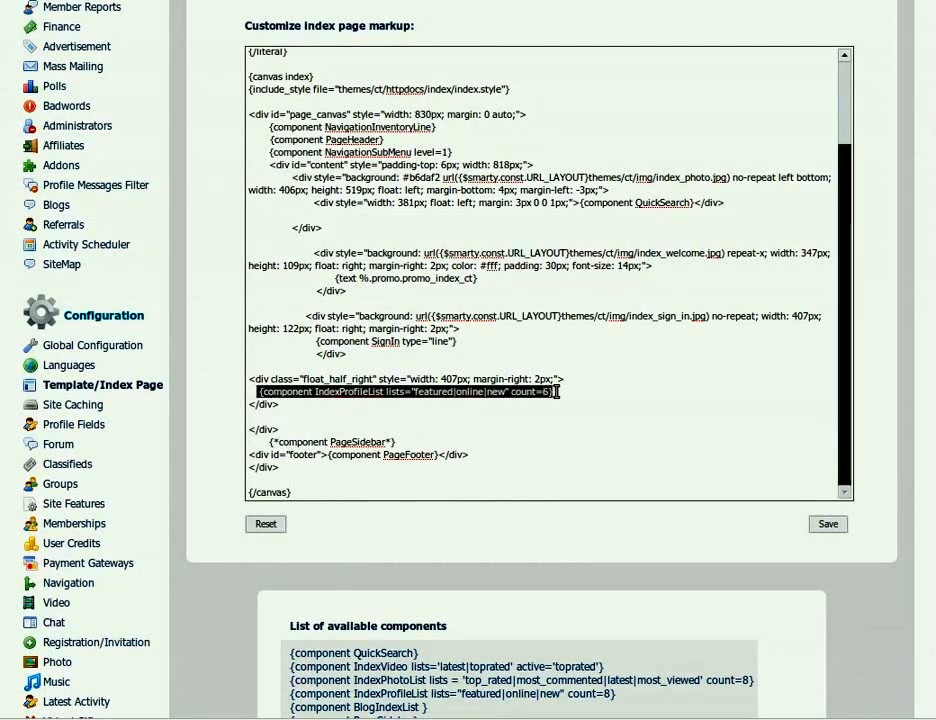
left_click(550, 392)
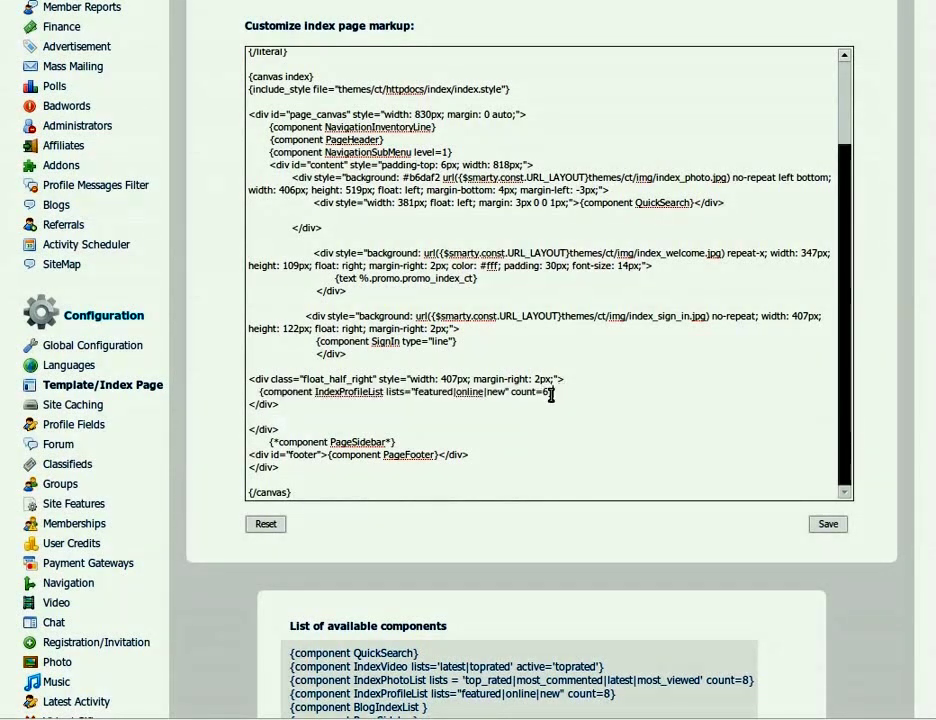
key("BackSpace")
type("12")
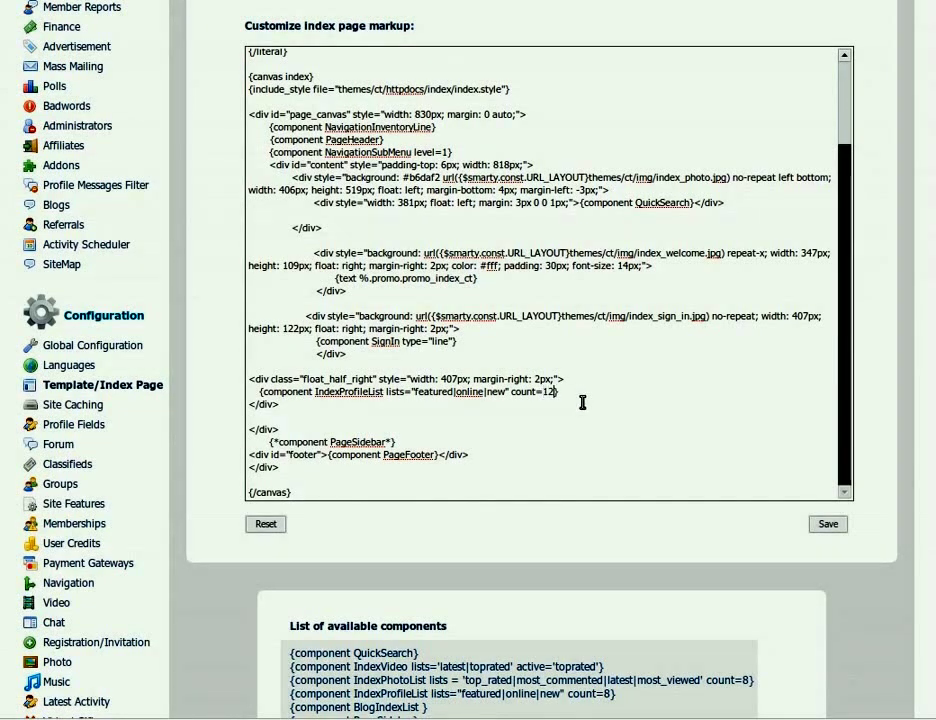
left_click(826, 525)
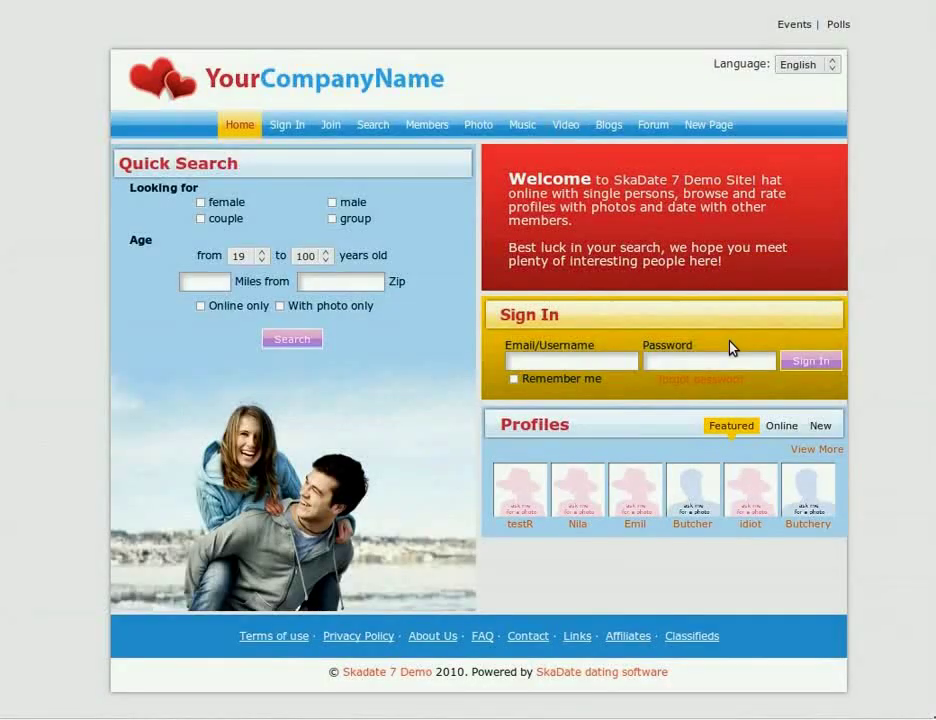
left_click(834, 449)
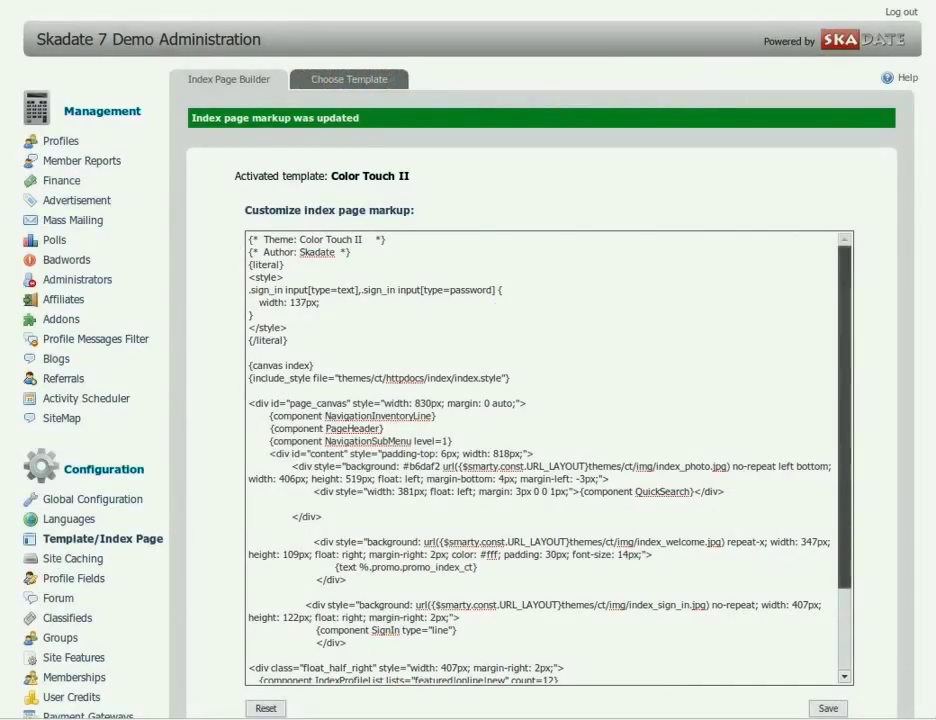
Cut the SignIn div block out of the index page markup
scroll(877, 630, "down", 3)
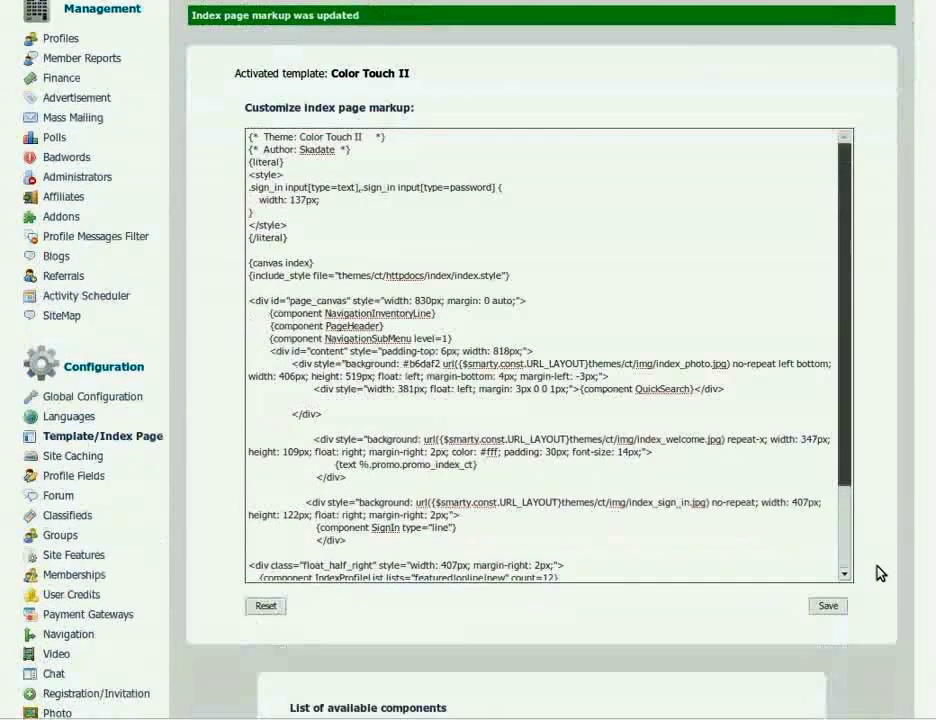
scroll(610, 461, "down", 3)
scroll(607, 462, "down", 1)
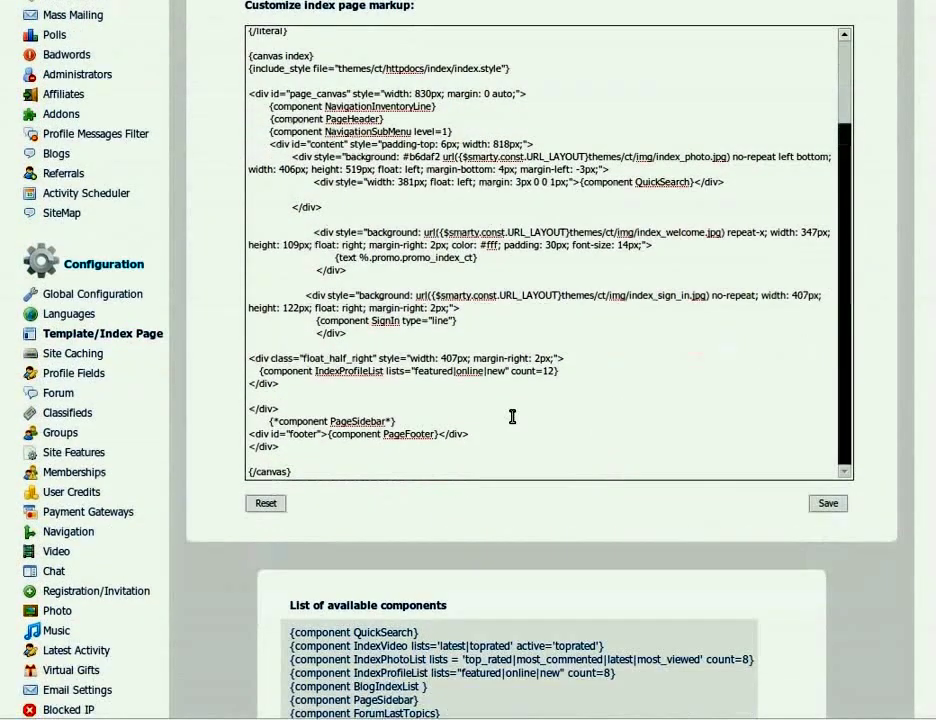
left_click_drag(371, 321, 411, 320)
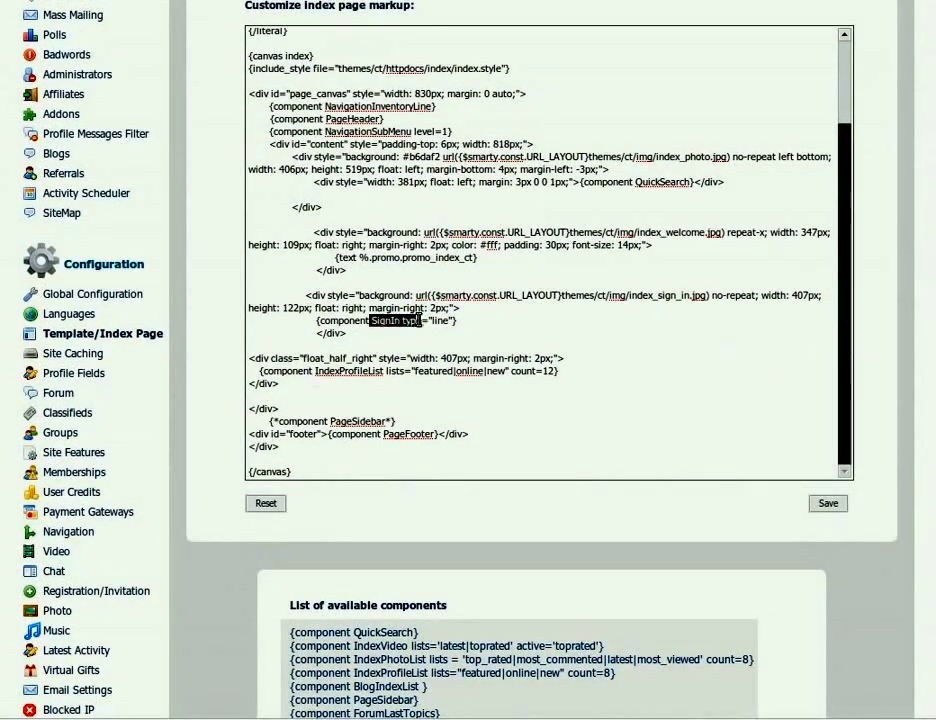
left_click_drag(372, 258, 437, 258)
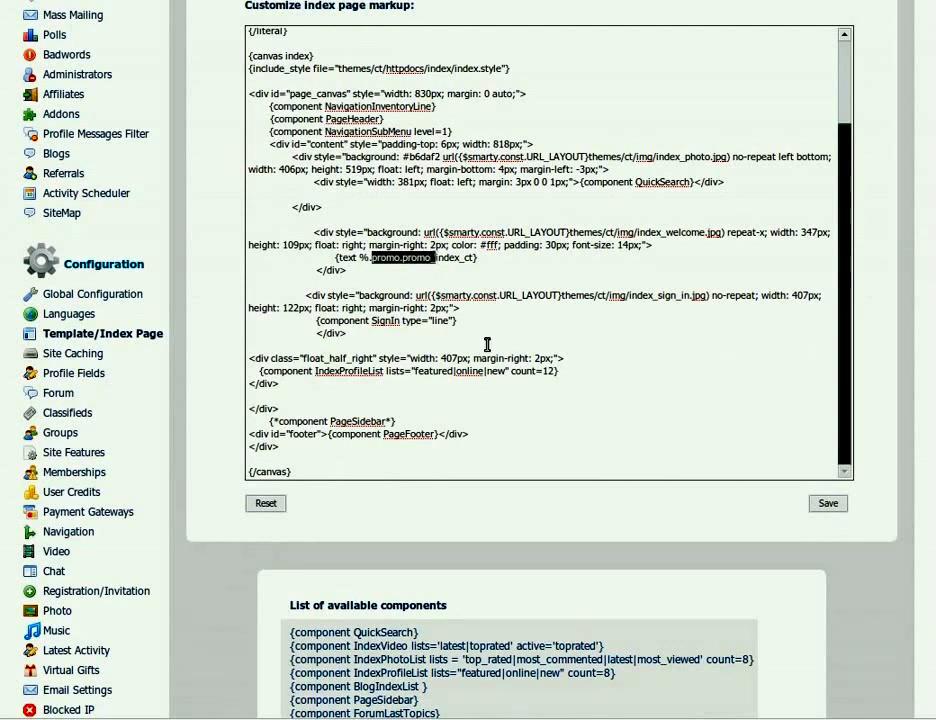
left_click_drag(348, 333, 306, 294)
key("ctrl+c")
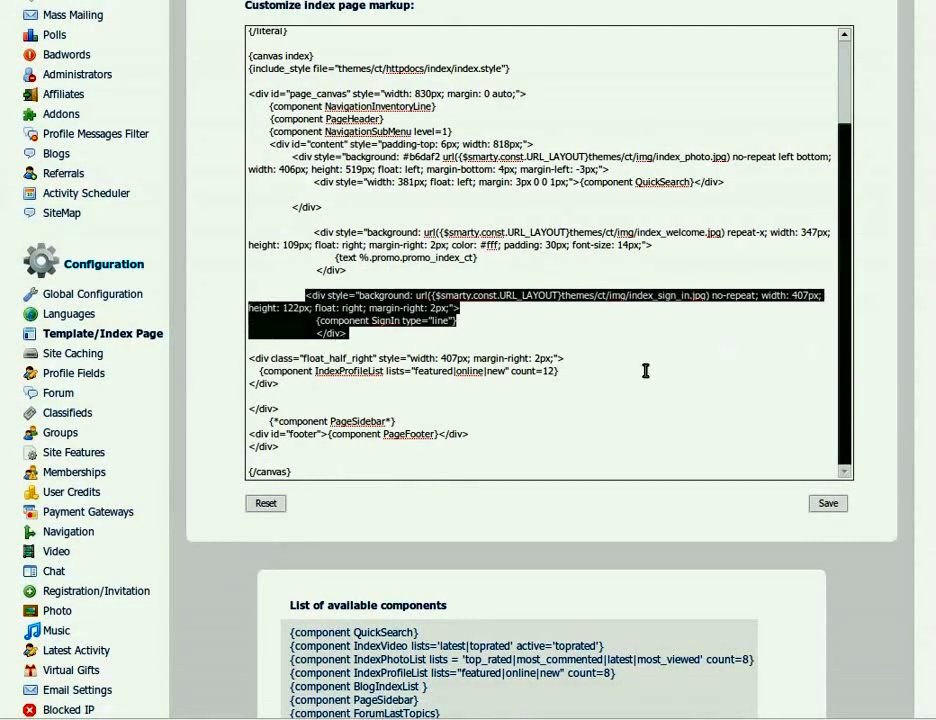
key("Delete")
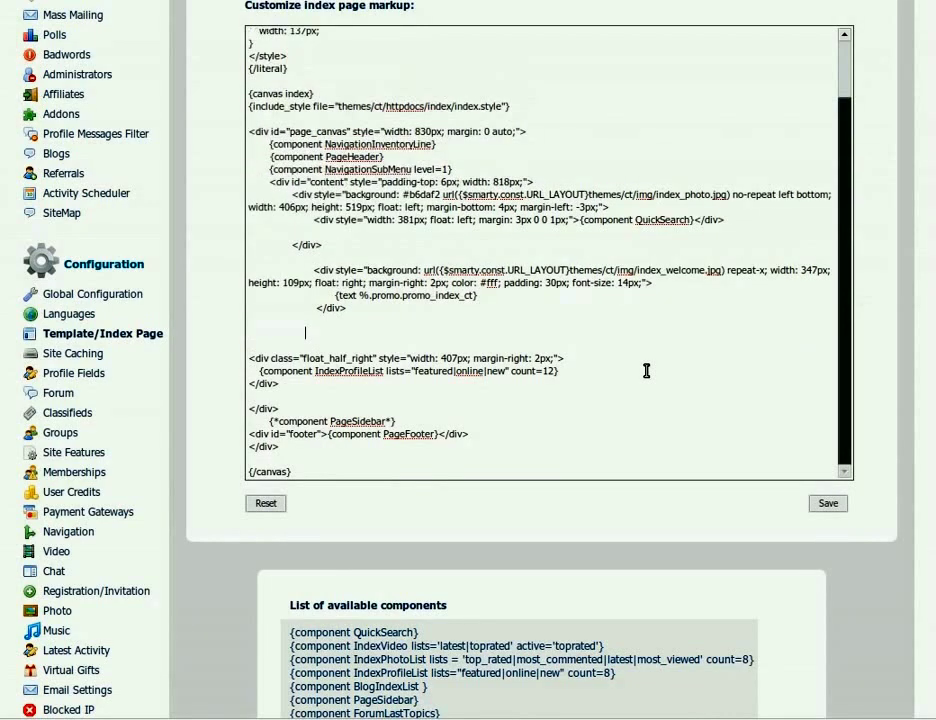
key("Delete")
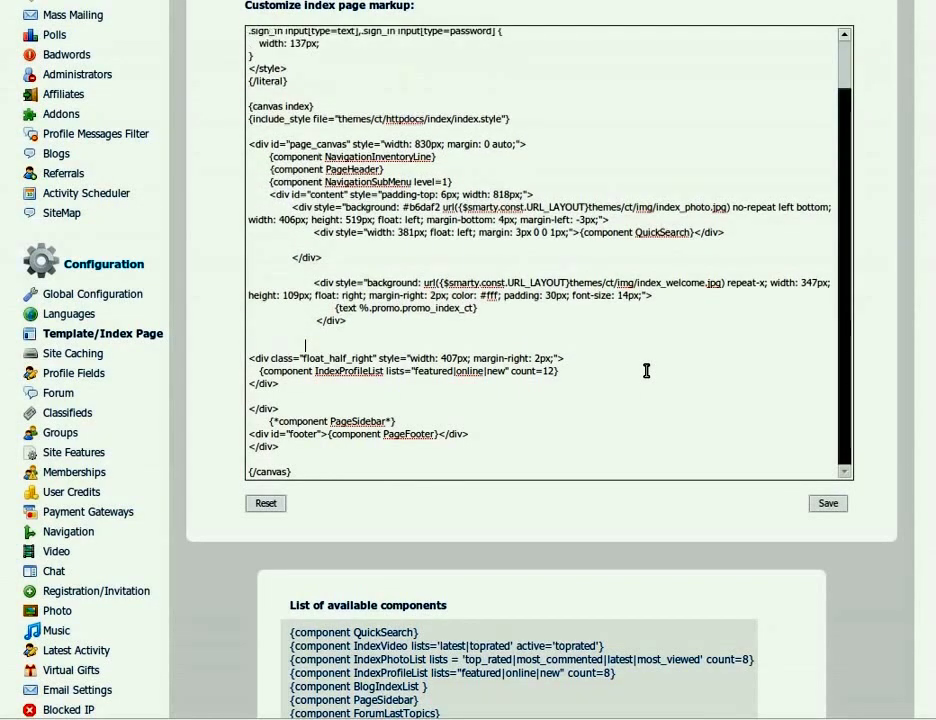
Paste the SignIn block above the index_welcome div and save the markup
left_click(351, 270)
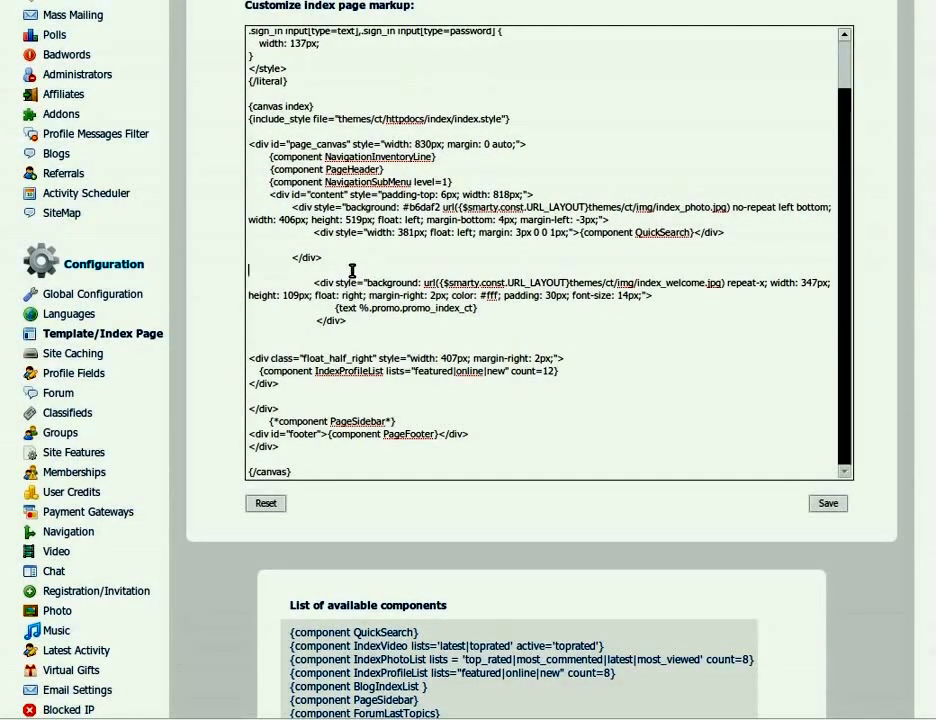
key("Return")
key("ctrl+v")
key("Delete")
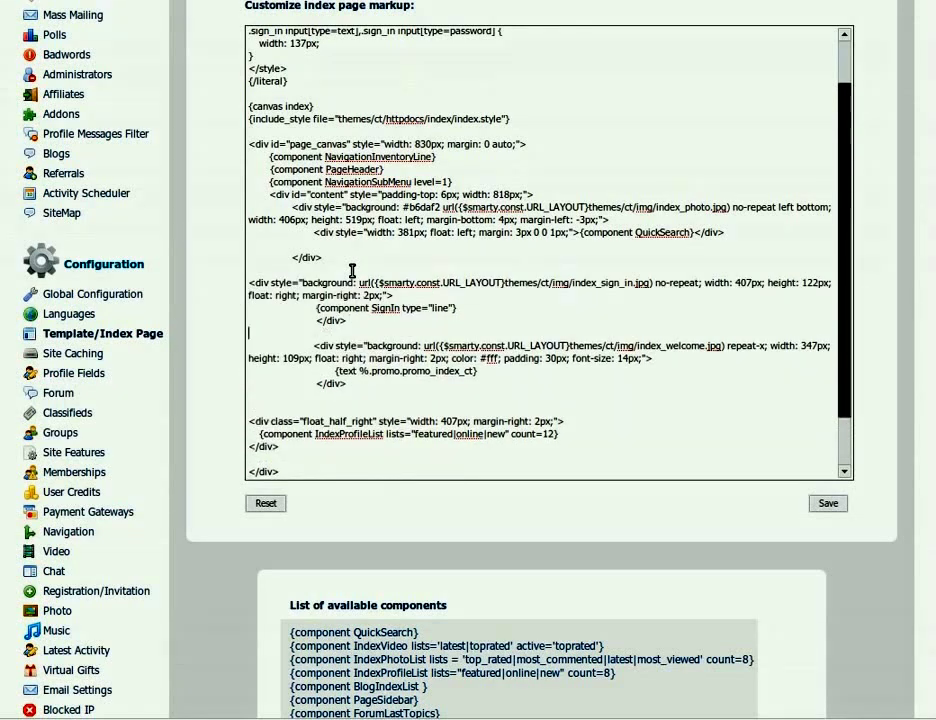
left_click(832, 505)
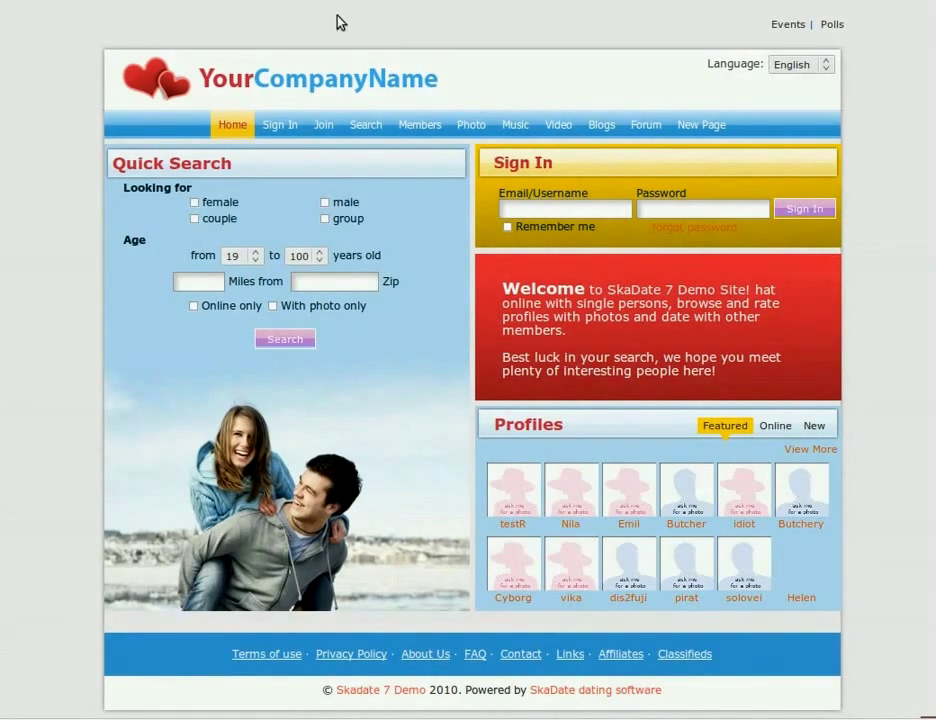
left_click(208, 2)
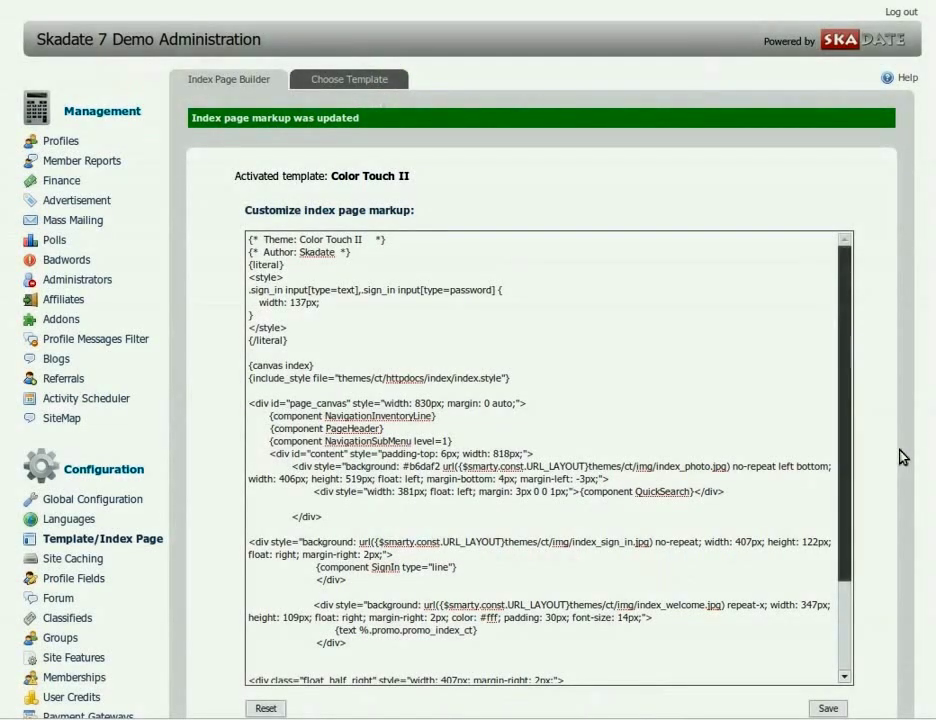
Replace the IndexProfileList line with the copied IndexVideo component line and save
scroll(900, 460, "down", 3)
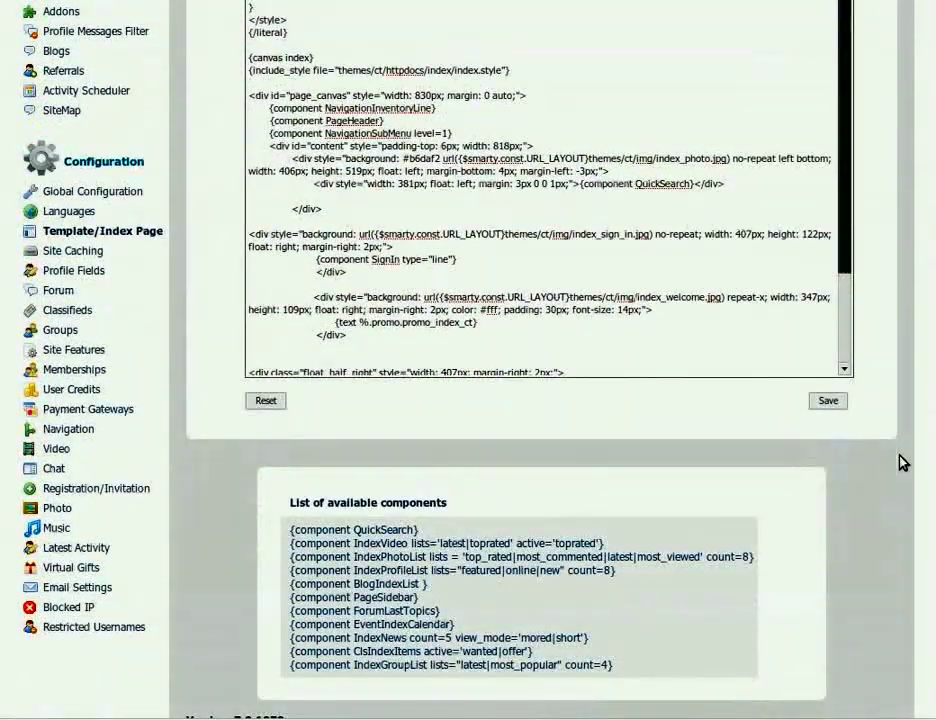
scroll(900, 461, "down", 1)
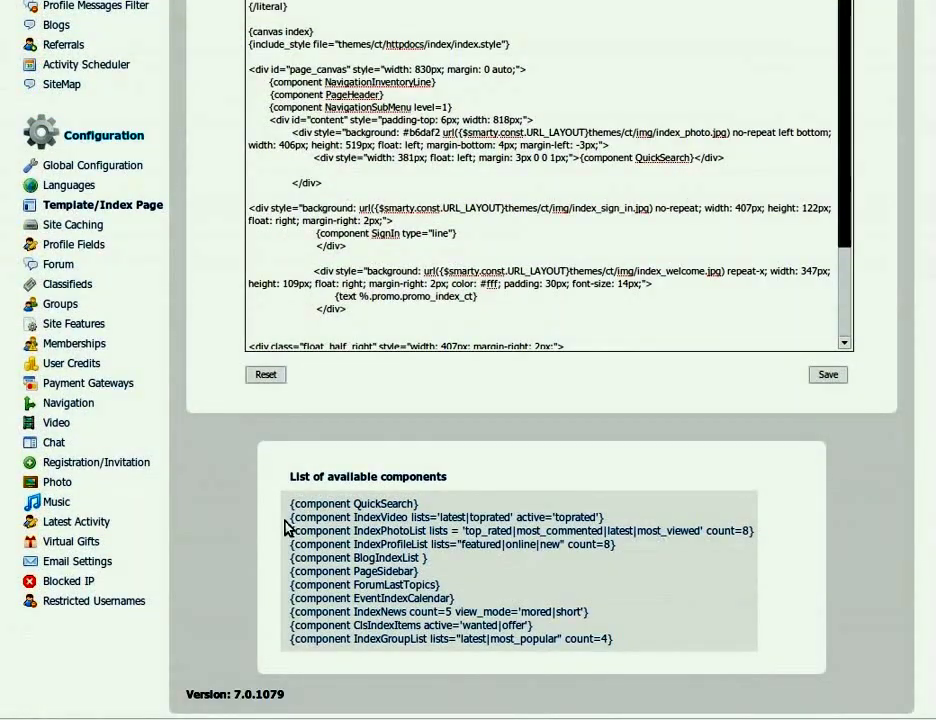
left_click_drag(290, 518, 607, 522)
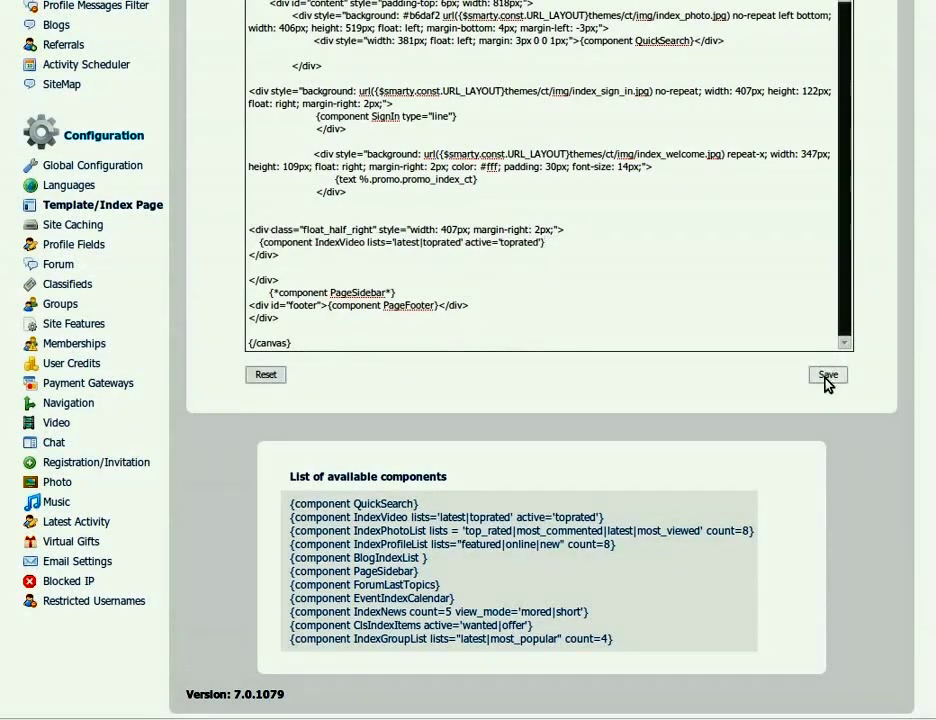
left_click(828, 375)
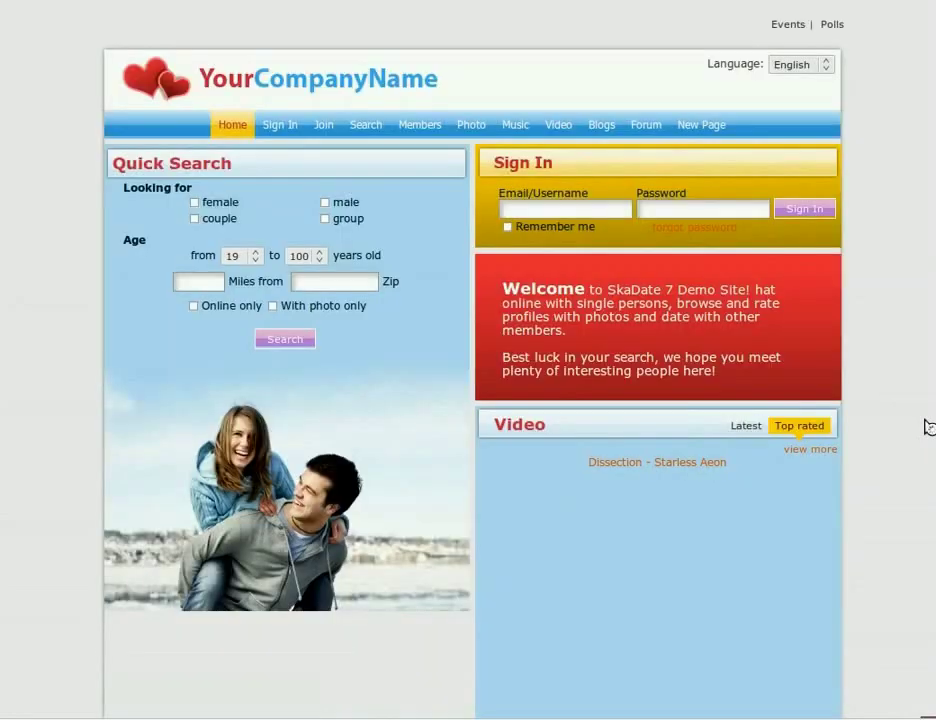
scroll(904, 436, "down", 1)
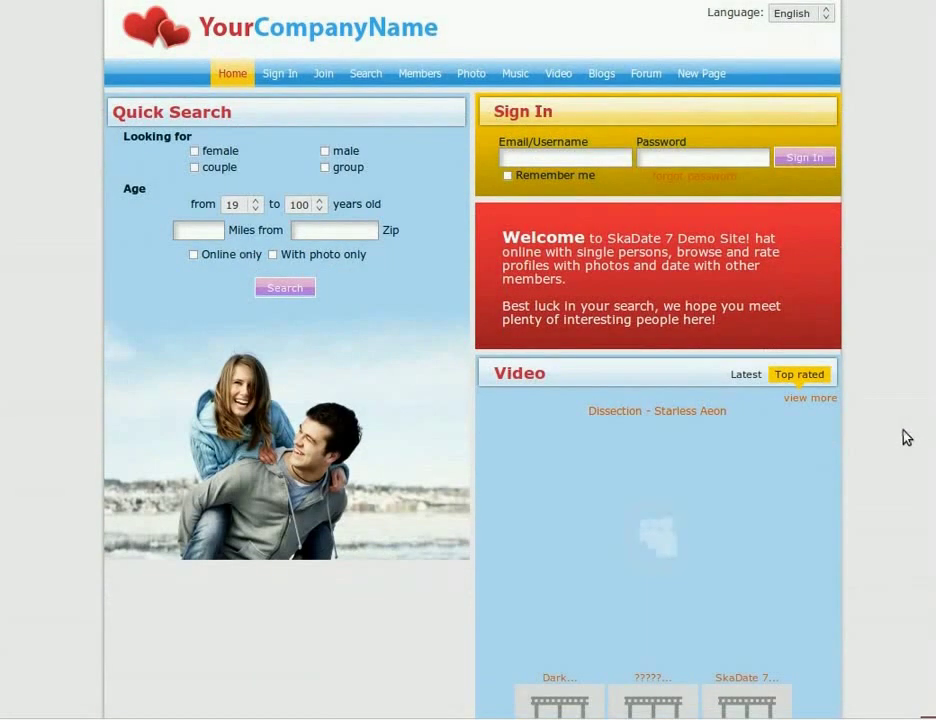
scroll(906, 437, "up", 1)
scroll(906, 437, "down", 1)
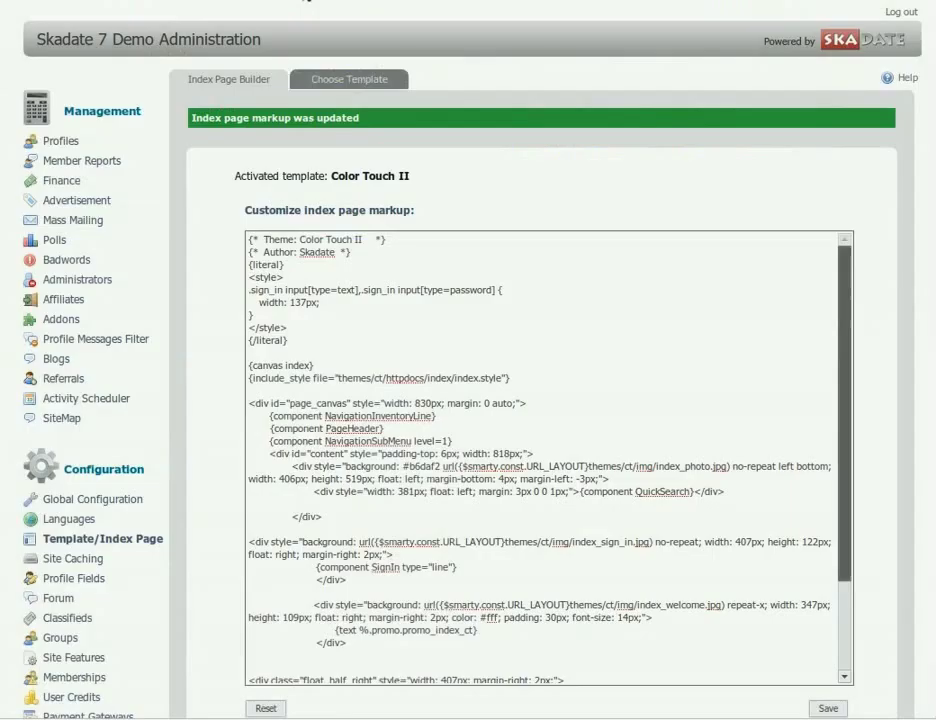
Replace the index_welcome background url(...) repeat-x with background-color:#44aff2 and save
scroll(873, 343, "down", 3)
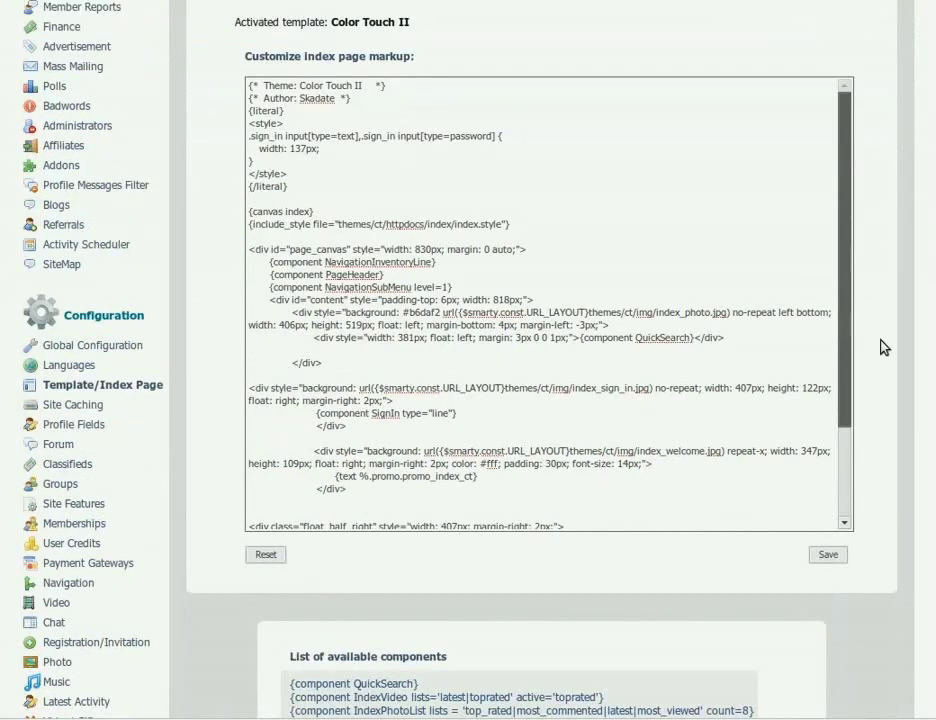
scroll(884, 347, "down", 2)
scroll(678, 318, "down", 3)
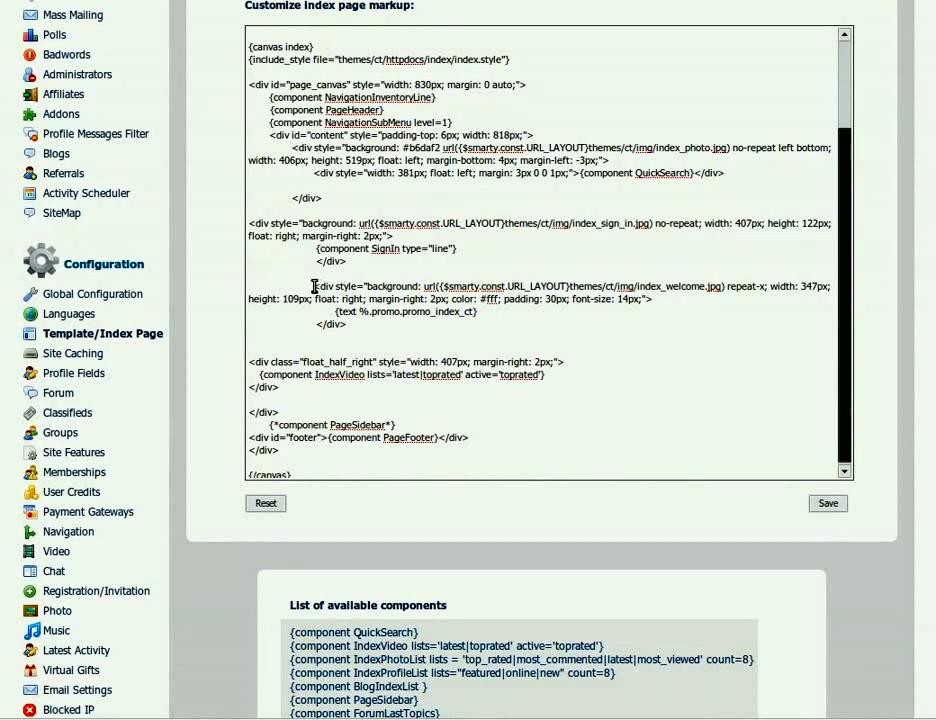
left_click_drag(257, 290, 313, 336)
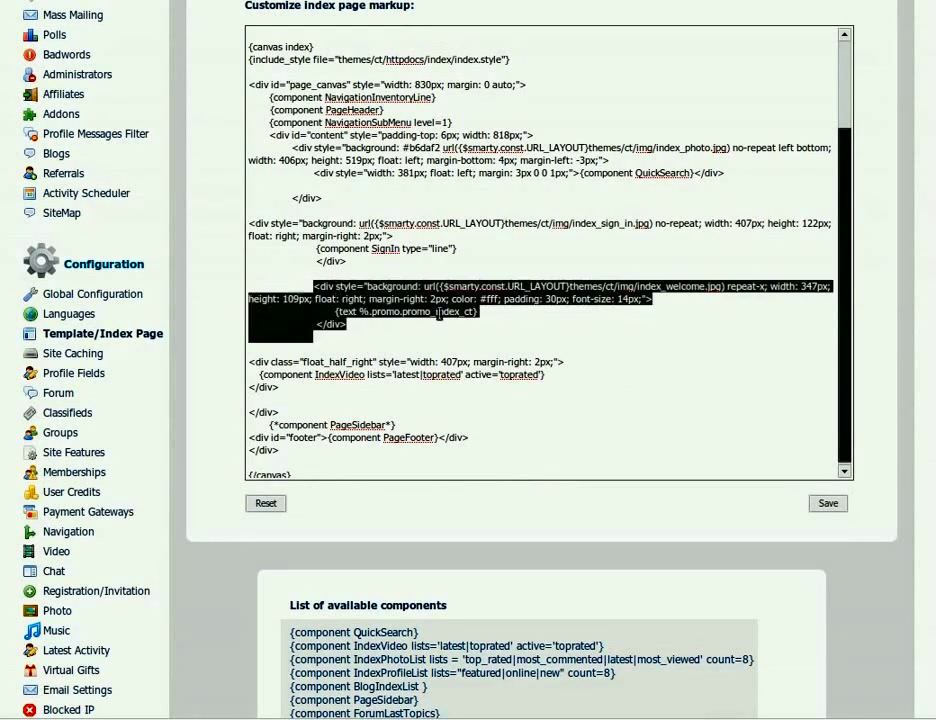
left_click(405, 287)
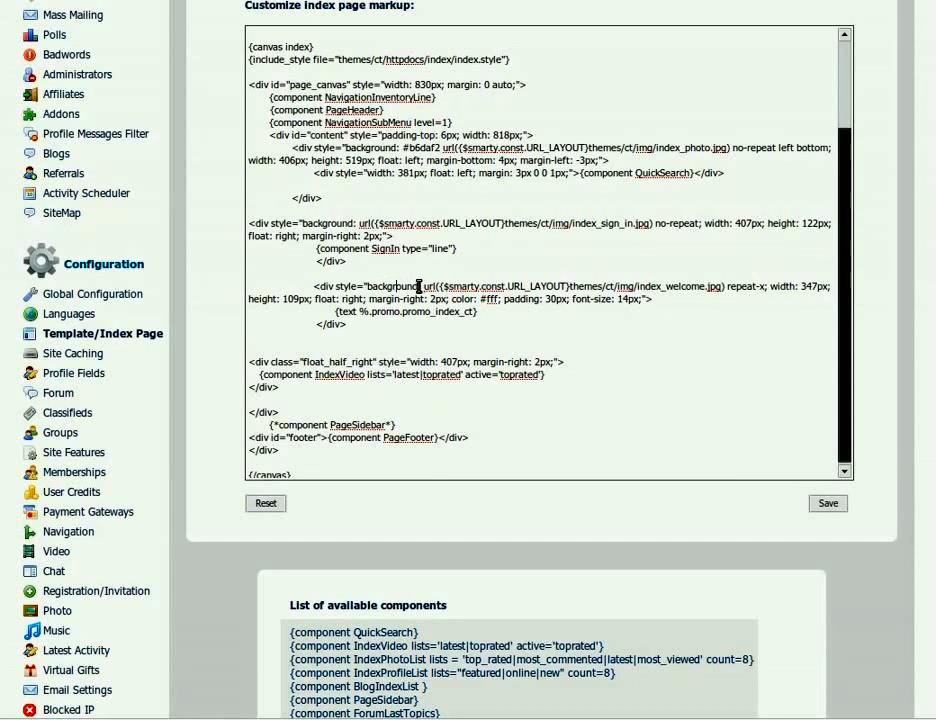
left_click_drag(422, 287, 767, 287)
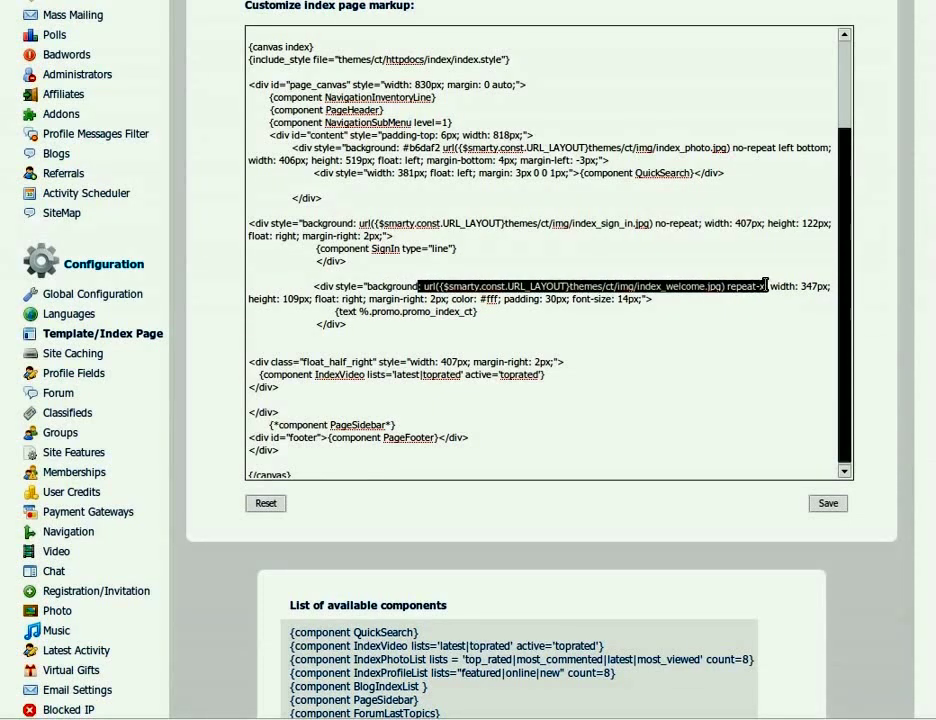
key("Delete")
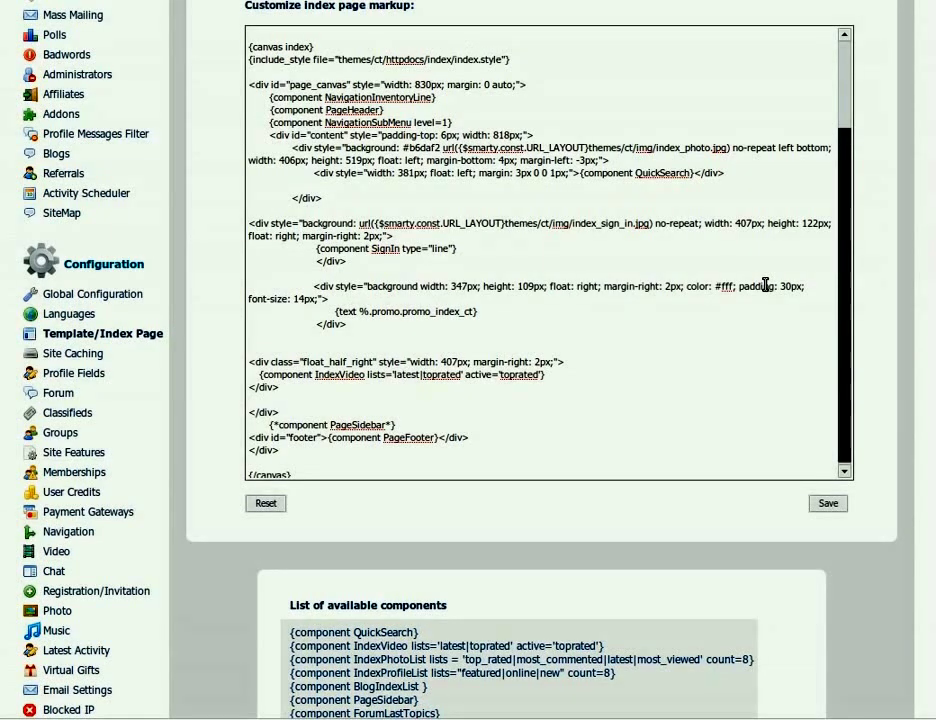
type("-")
type("color")
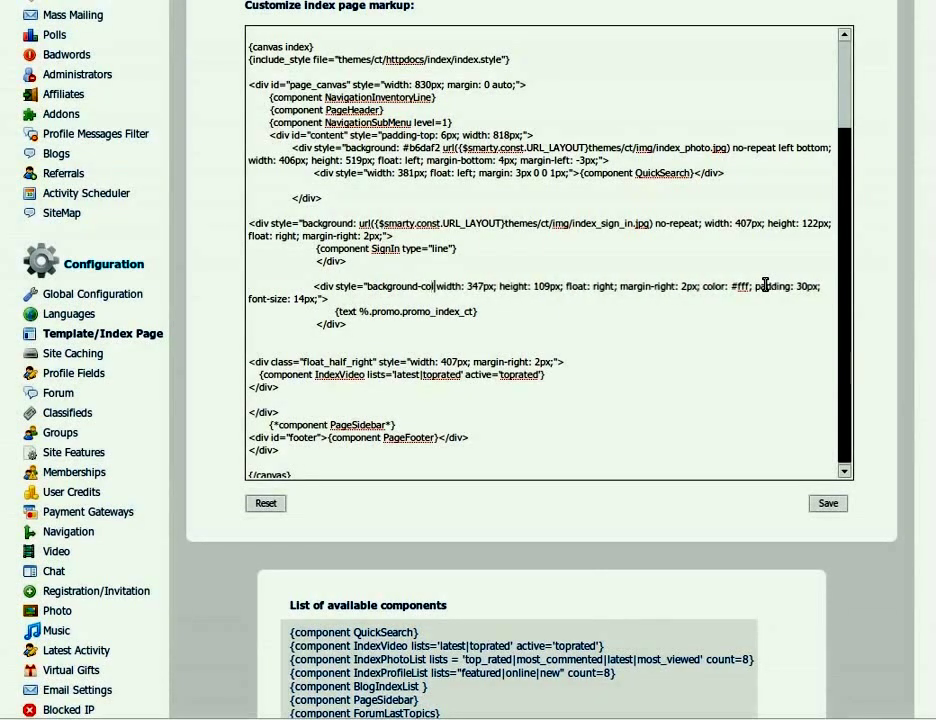
type(":")
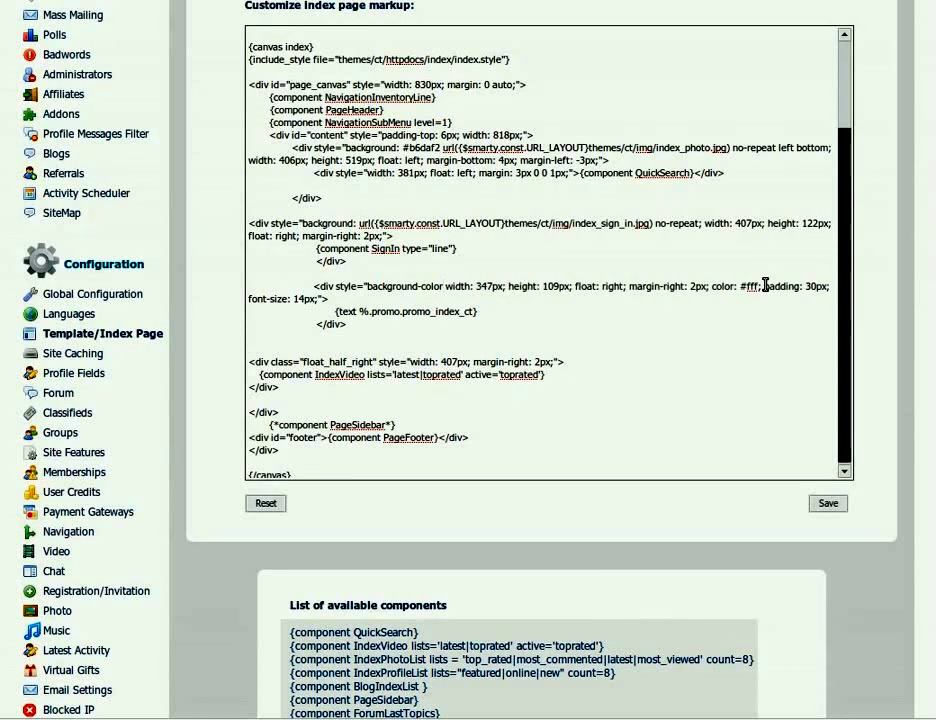
type("#44aff2")
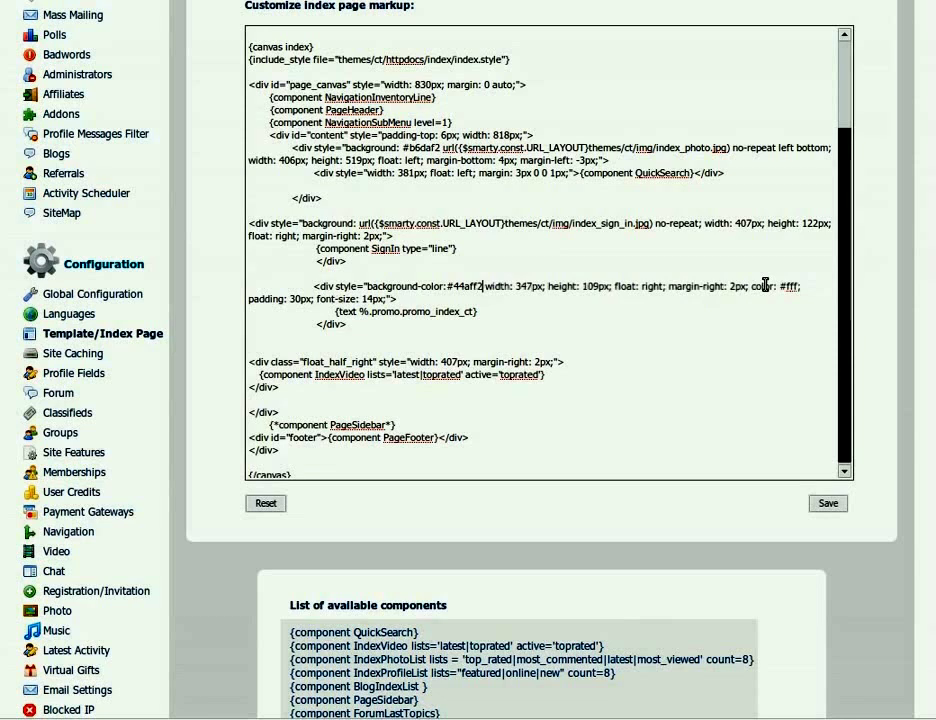
type(";")
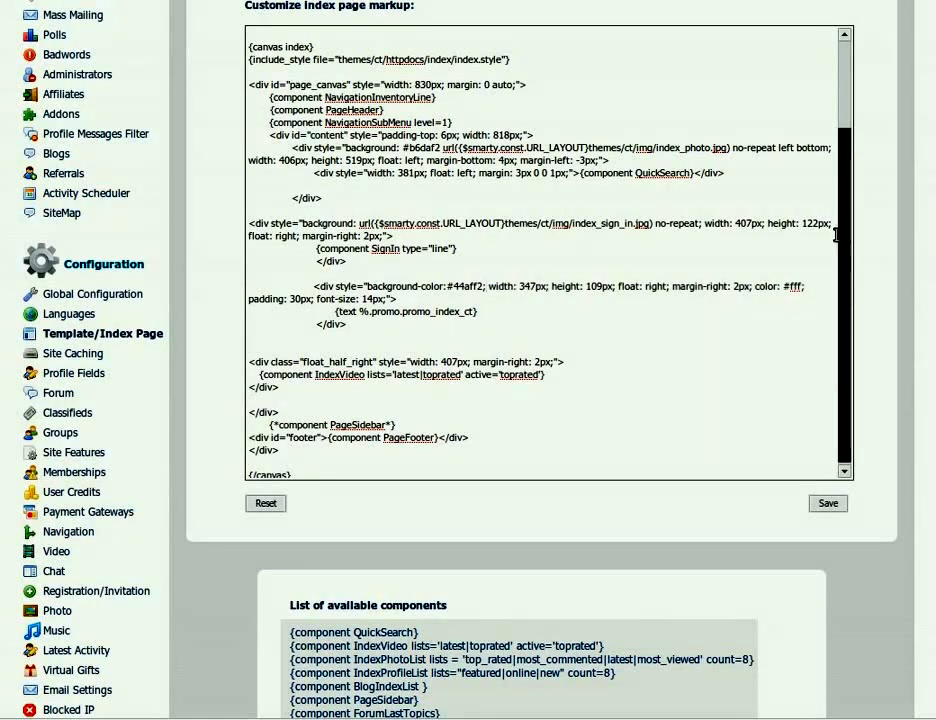
left_click(838, 505)
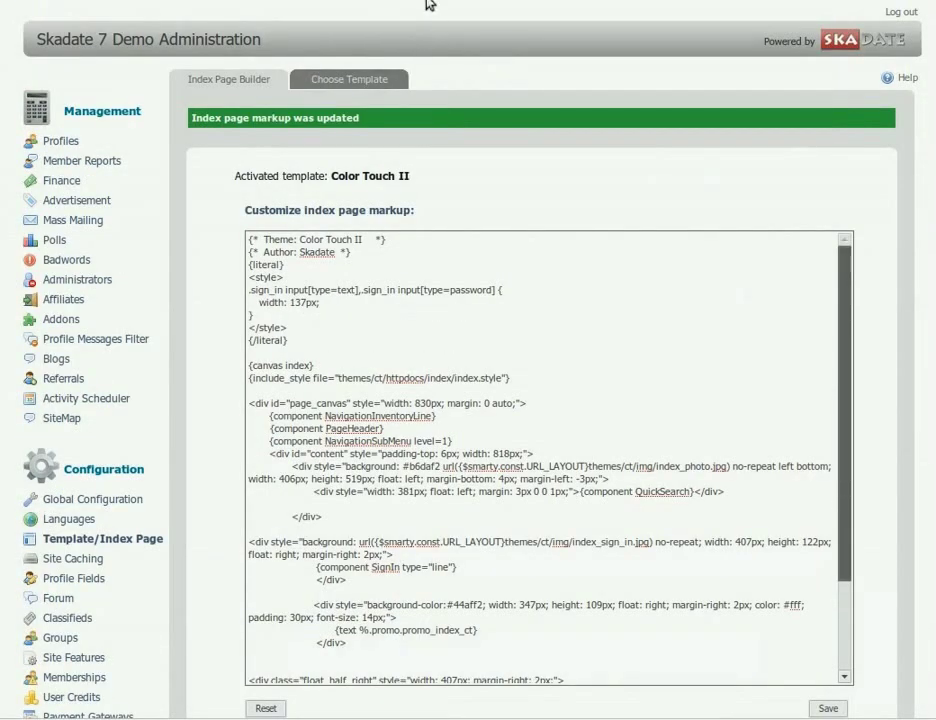
View the updated front page with Sign In above the blue Welcome box
left_click(430, 2)
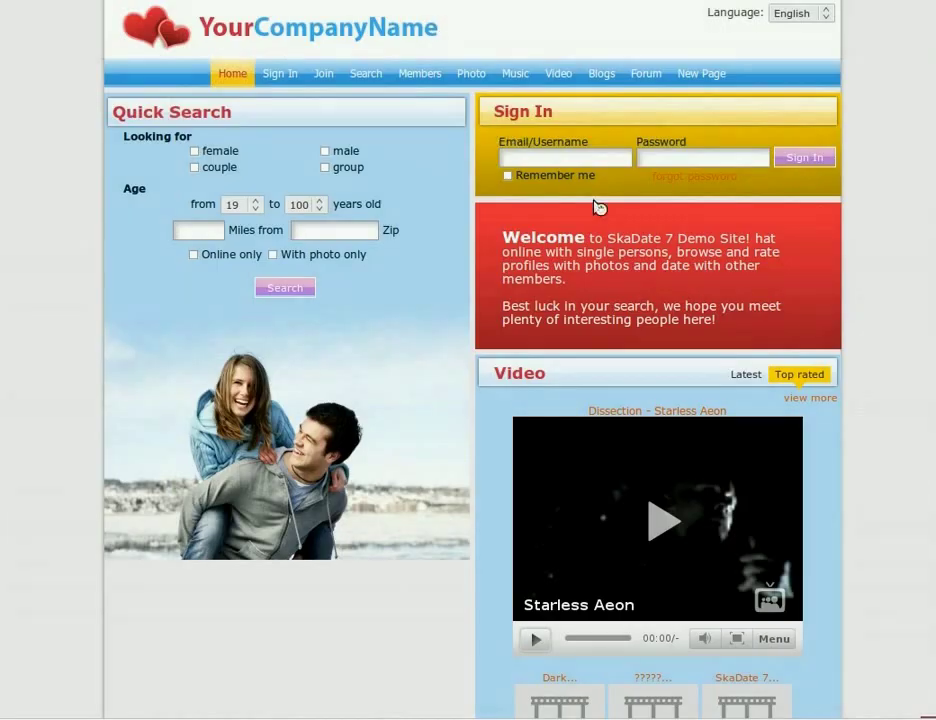